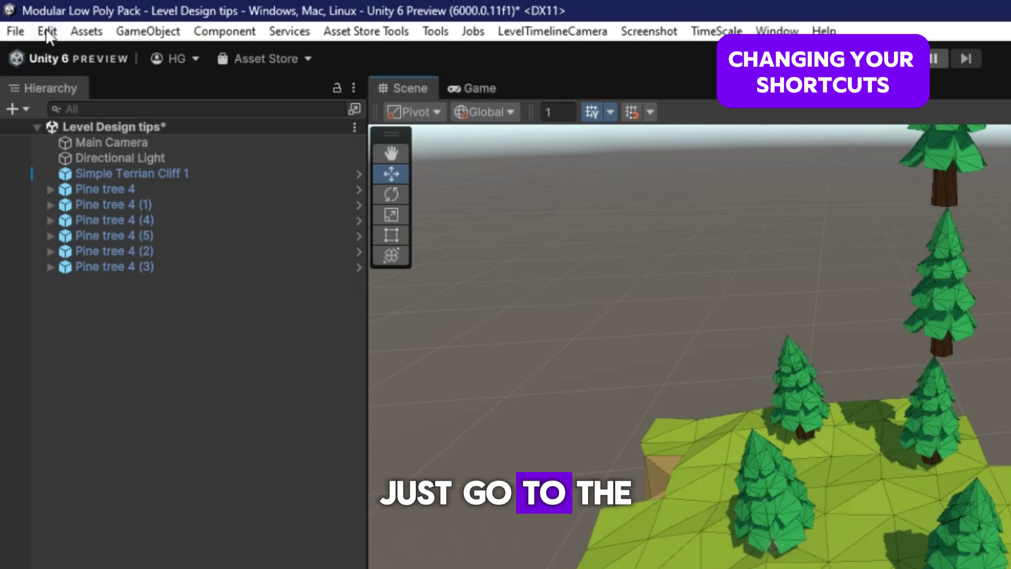
Open the editor's keyboard shortcut settings
{"action": "left_click", "coordinate": [25, 30]}
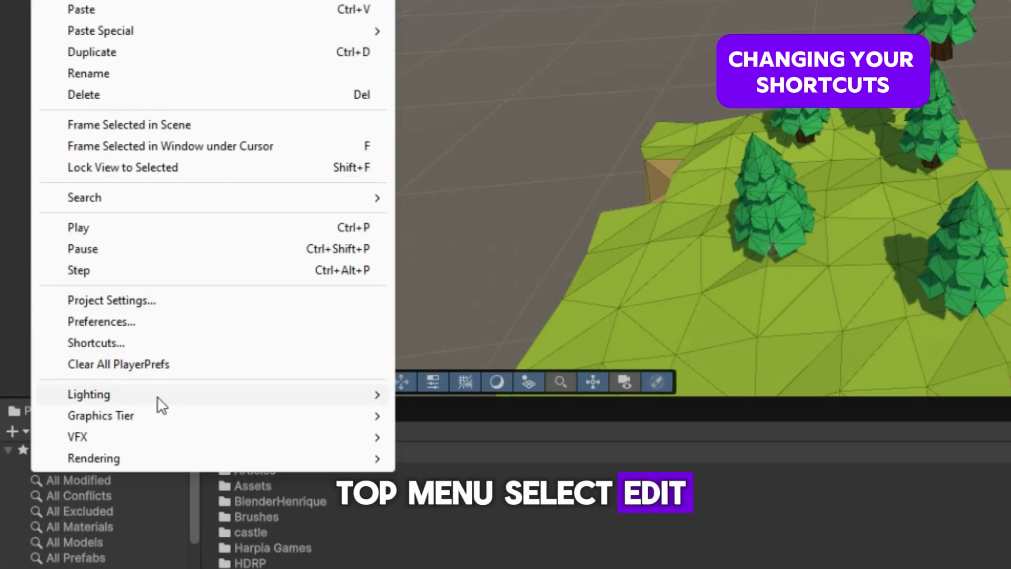
{"action": "left_click", "coordinate": [148, 349]}
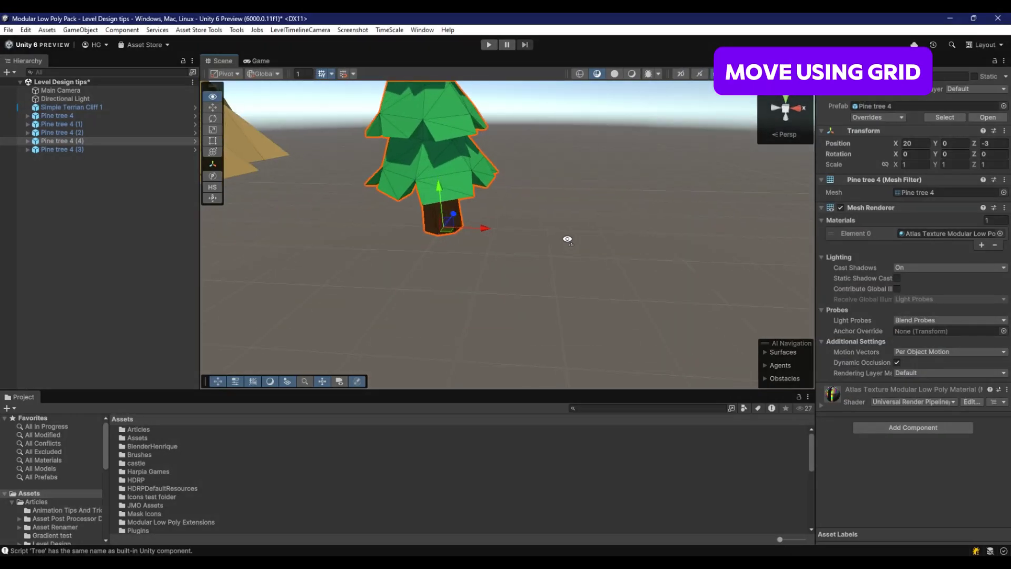
Set the grid snapping increment to 0.5 and move the standalone pine tree along the X axis
{"action": "mouse_move", "coordinate": [452, 227]}
{"action": "left_mouse_down"}
{"action": "mouse_move", "coordinate": [695, 235]}
{"action": "mouse_move", "coordinate": [330, 223]}
{"action": "mouse_move", "coordinate": [602, 235]}
{"action": "mouse_move", "coordinate": [440, 229]}
{"action": "left_mouse_up"}
{"action": "key", "text": "s"}
{"action": "right_click_drag", "start_coordinate": [492, 254], "coordinate": [504, 277]}
{"action": "left_click_drag", "start_coordinate": [504, 276], "coordinate": [466, 279], "text": "alt"}
{"action": "left_click", "coordinate": [354, 74]}
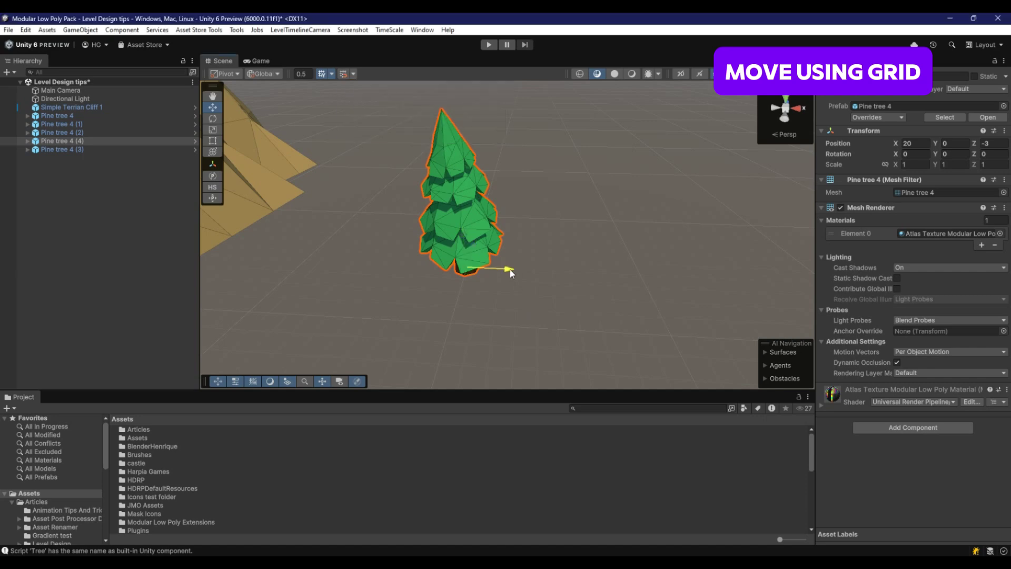
{"action": "left_click_drag", "start_coordinate": [510, 269], "coordinate": [626, 278]}
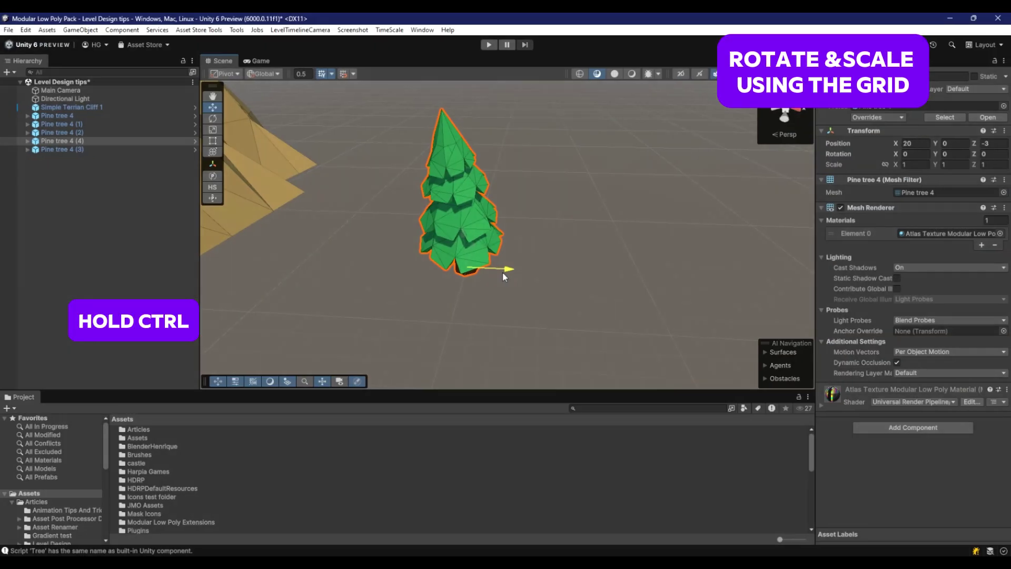
Scale and rotate the standalone pine tree with incremental snapping held on
{"action": "key", "text": "r"}
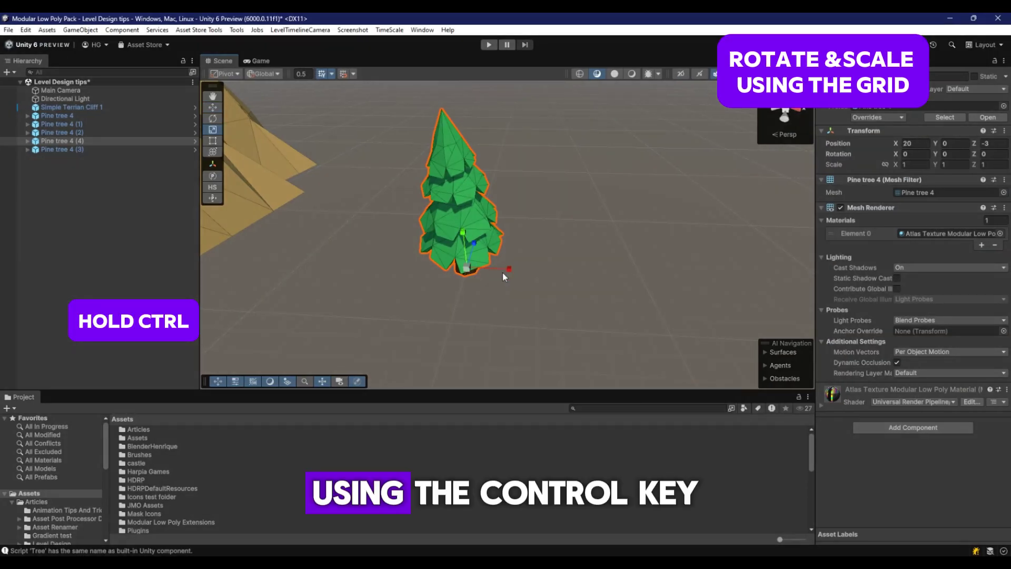
{"action": "left_click_drag", "start_coordinate": [472, 294], "coordinate": [561, 267], "text": "ctrl"}
{"action": "left_click_drag", "start_coordinate": [499, 307], "coordinate": [466, 308], "text": "ctrl"}
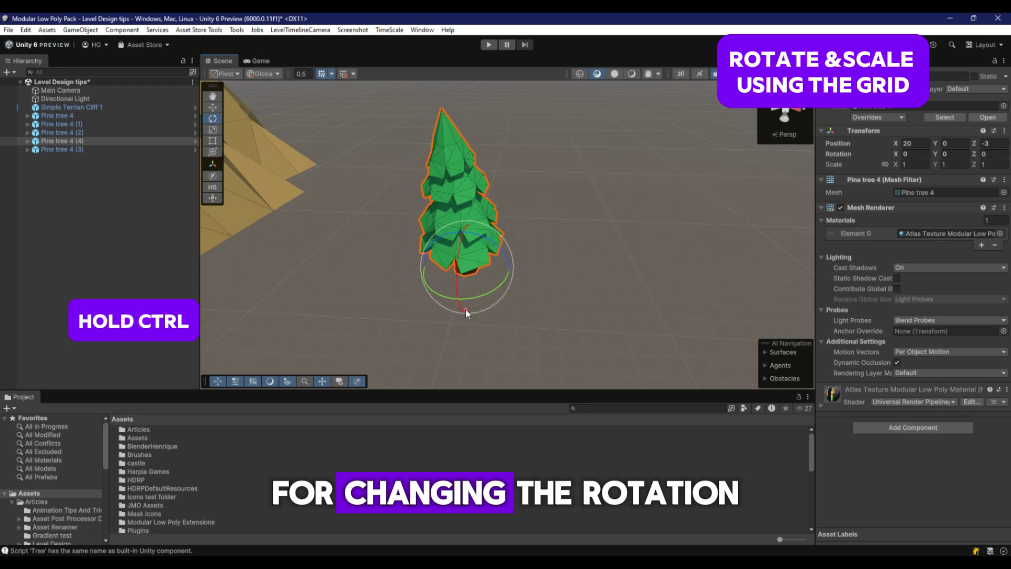
{"action": "mouse_move", "coordinate": [485, 238]}
{"action": "left_mouse_down", "text": "ctrl"}
{"action": "mouse_move", "coordinate": [595, 320]}
{"action": "mouse_move", "coordinate": [478, 233]}
{"action": "mouse_move", "coordinate": [467, 265]}
{"action": "mouse_move", "coordinate": [486, 184]}
{"action": "mouse_move", "coordinate": [469, 263]}
{"action": "mouse_move", "coordinate": [451, 285]}
{"action": "mouse_move", "coordinate": [474, 246]}
{"action": "left_mouse_up", "text": "ctrl"}
{"action": "key", "text": "r"}
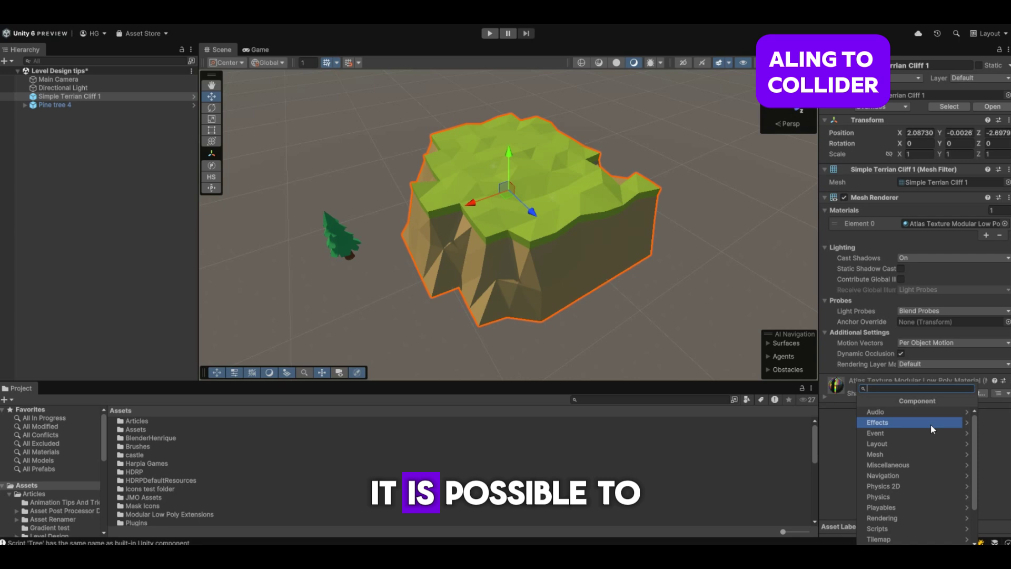
Add a Mesh Collider component to the terrain cliff
{"action": "type", "text": "collider"}
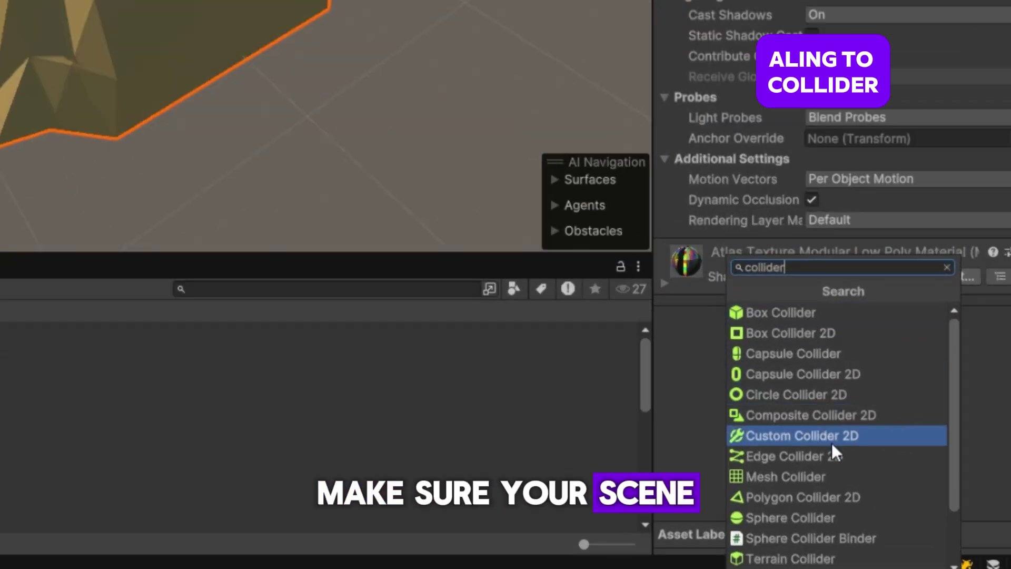
{"action": "left_click", "coordinate": [832, 478]}
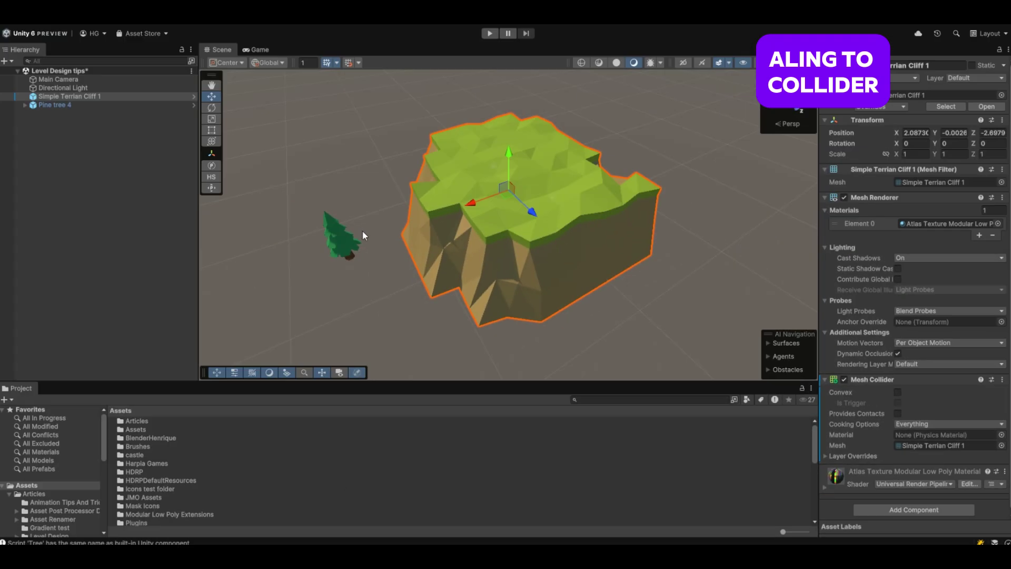
Set the pine tree's handle position to Pivot, place the tree on the cliff's grassy top with collider surface snapping, and duplicate it
{"action": "left_click", "coordinate": [332, 214]}
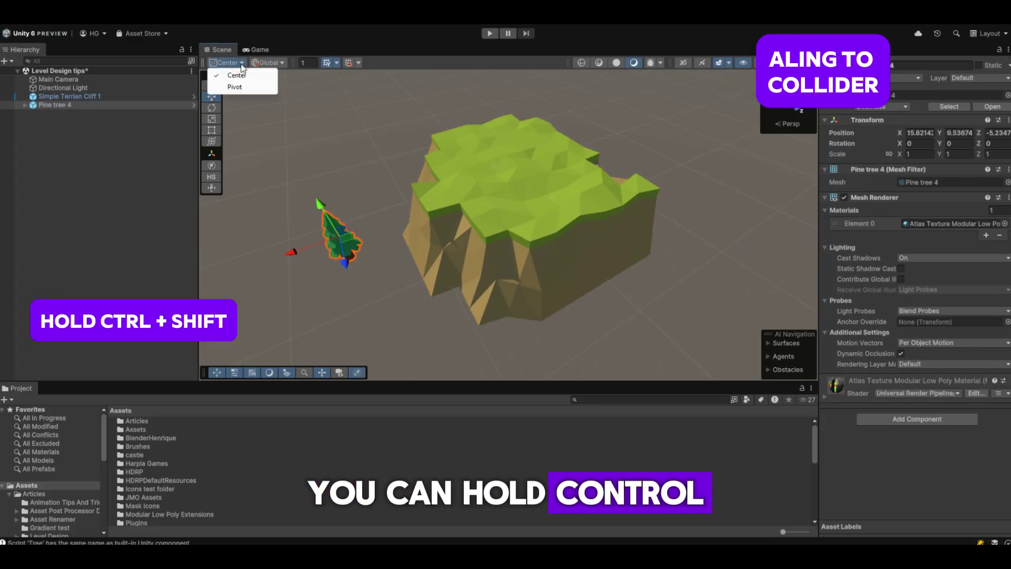
{"action": "left_click", "coordinate": [235, 87]}
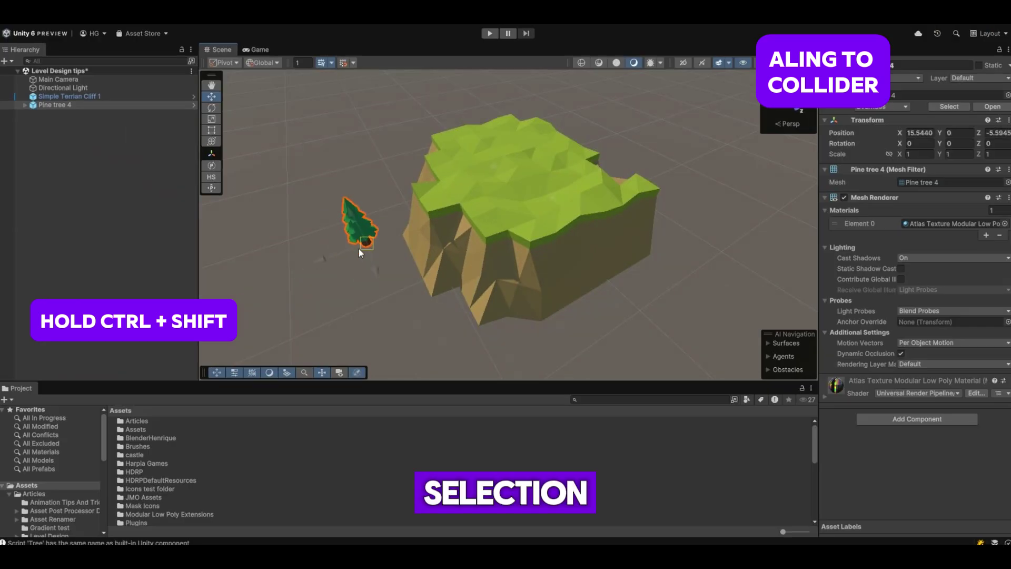
{"action": "left_click_drag", "start_coordinate": [495, 264], "coordinate": [861, 95], "text": "ctrl+shift"}
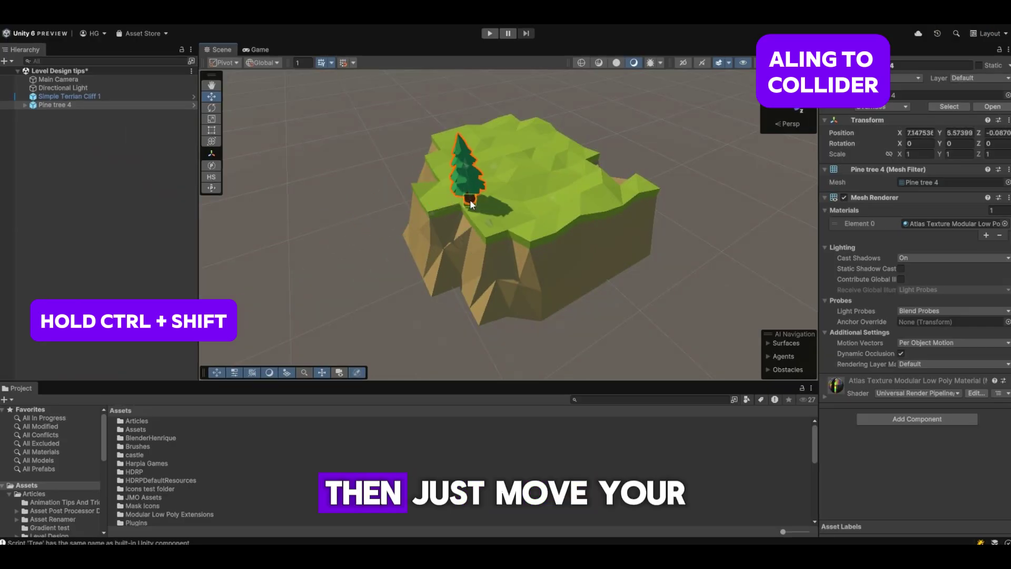
{"action": "left_click_drag", "start_coordinate": [470, 200], "coordinate": [569, 269], "text": "ctrl+shift"}
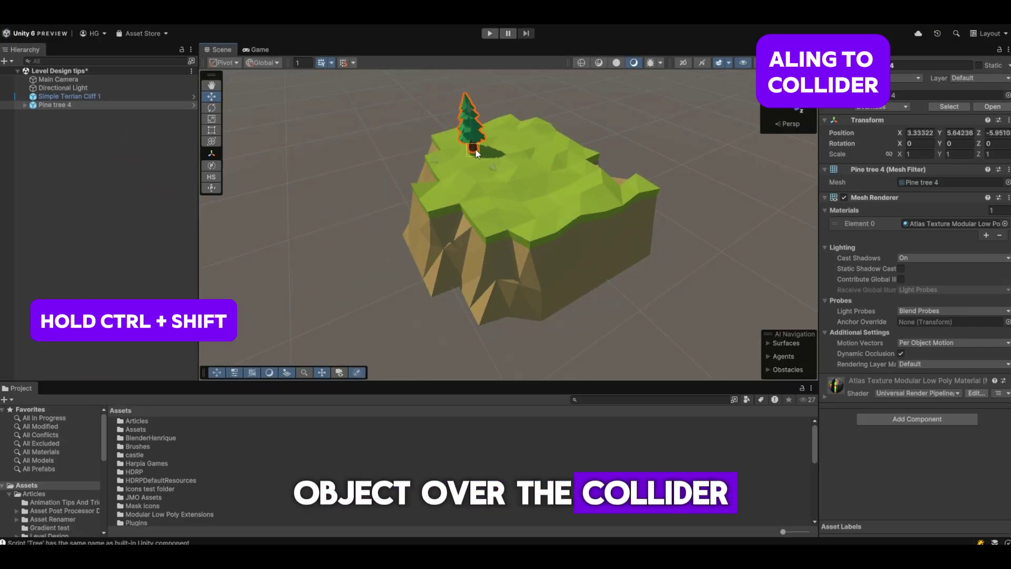
{"action": "left_click_drag", "start_coordinate": [476, 154], "coordinate": [567, 198], "text": "ctrl+shift"}
{"action": "key", "text": "ctrl+d"}
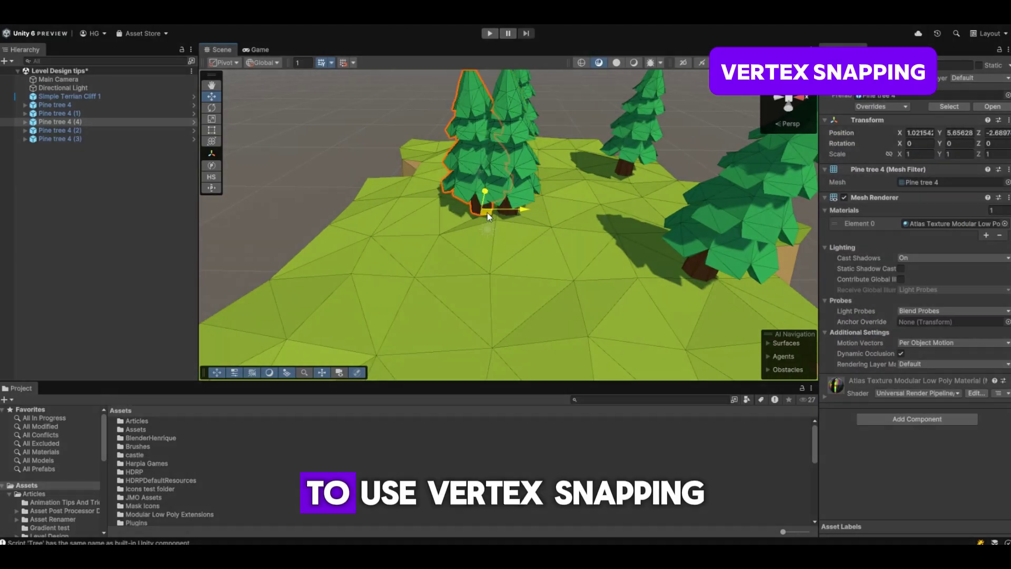
Vertex-snap the selected pine tree by its trunk base along the cliff and onto another tree's tip, and duplicate it
{"action": "right_click_drag", "start_coordinate": [344, 159], "coordinate": [494, 128]}
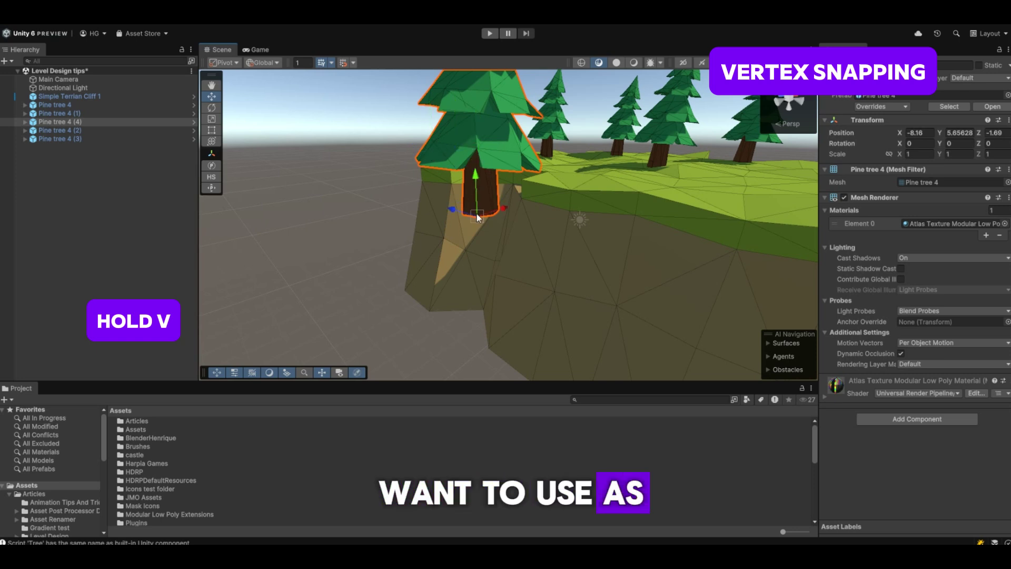
{"action": "left_click_drag", "start_coordinate": [477, 216], "coordinate": [490, 208]}
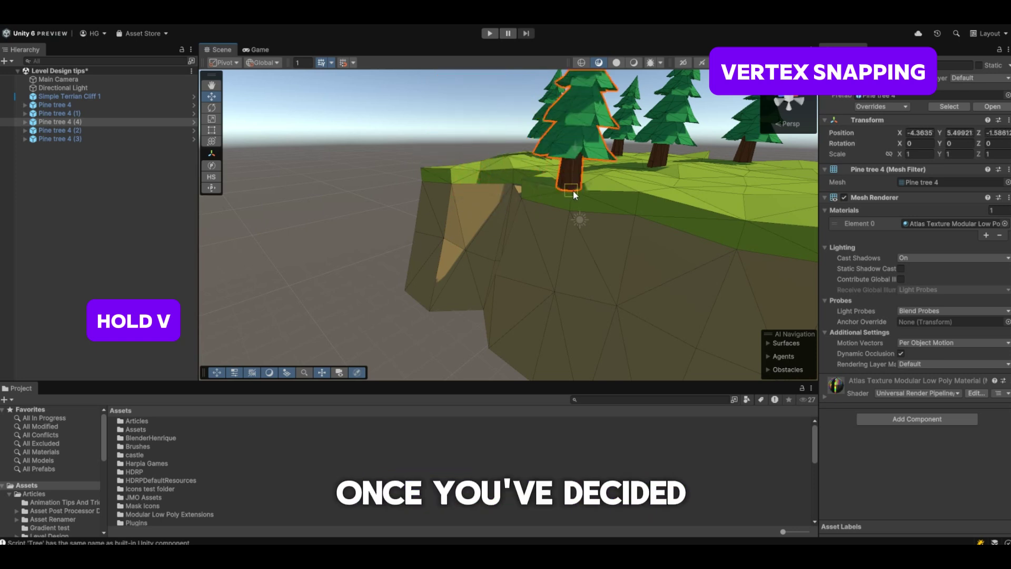
{"action": "left_click_drag", "start_coordinate": [573, 191], "coordinate": [560, 157]}
{"action": "scroll", "coordinate": [575, 159], "scroll_direction": "down", "scroll_amount": 4}
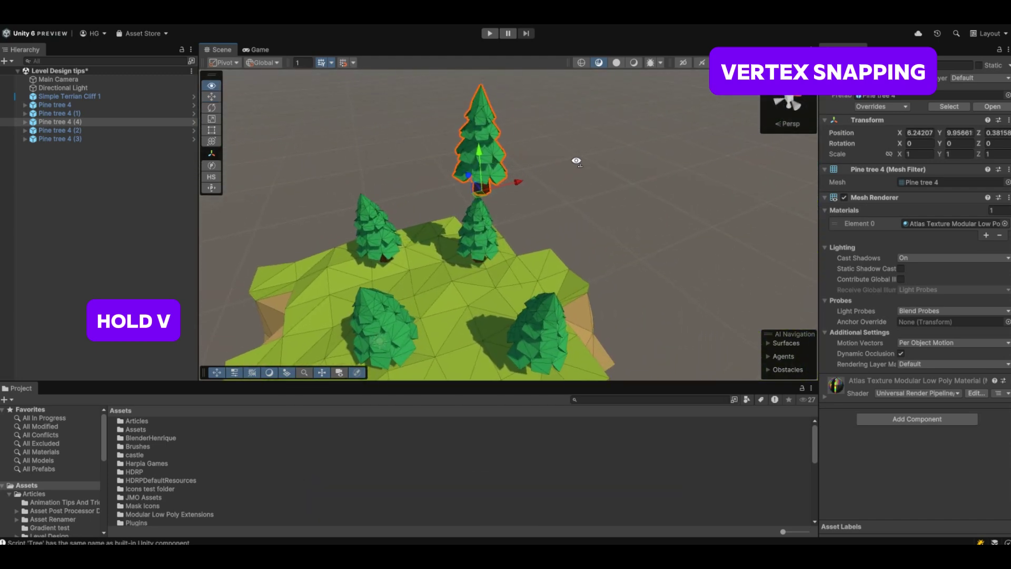
{"action": "key", "text": "ctrl+d"}
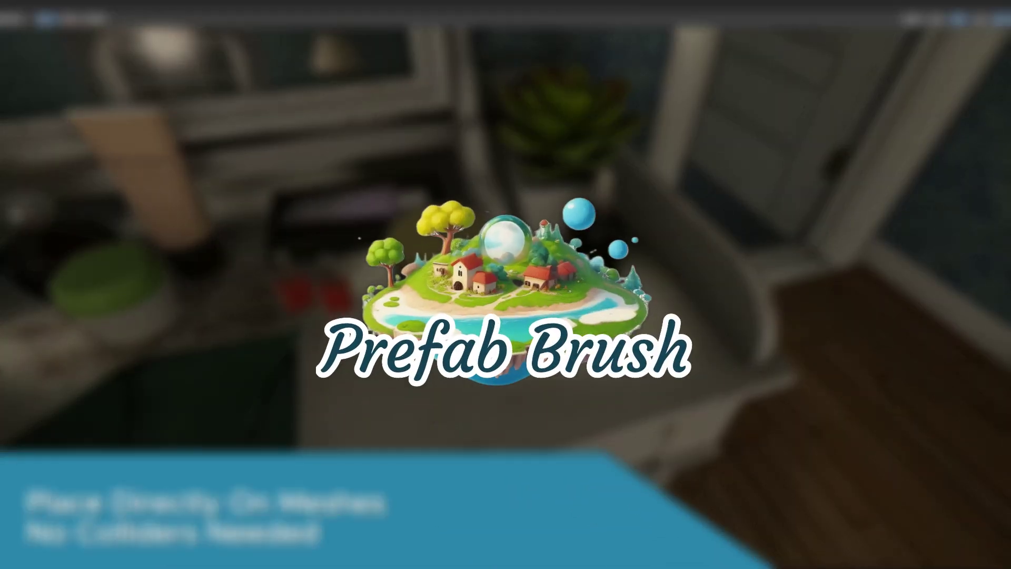
{"action": "left_click", "coordinate": [647, 345]}
{"action": "scroll", "coordinate": [485, 365], "scroll_direction": "up", "scroll_amount": 1}
{"action": "left_click", "coordinate": [486, 364]}
{"action": "left_click", "coordinate": [573, 400]}
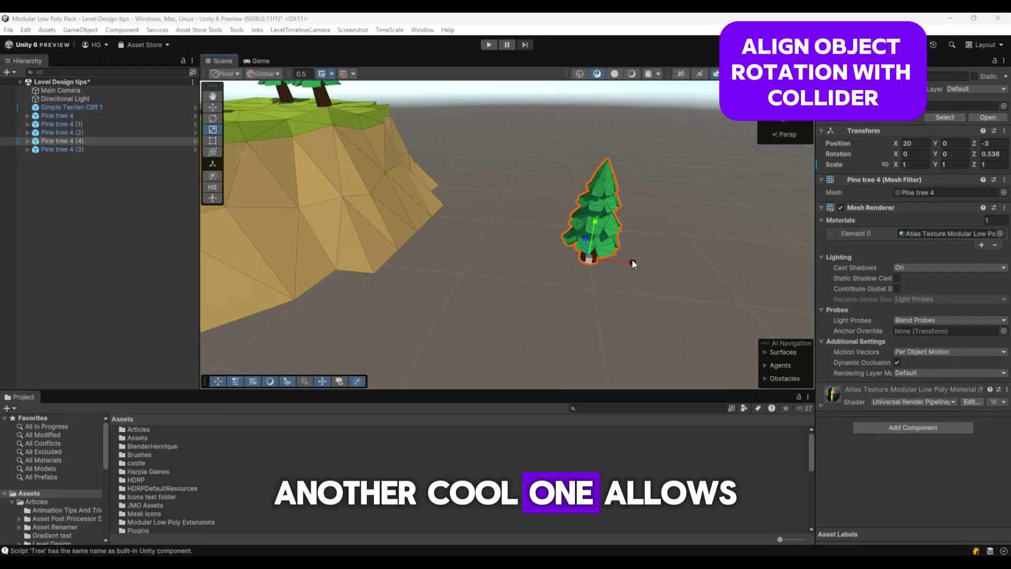
Duplicate the standalone pine tree and move the copy beside the cliff to X 11.23 and Y 2.22
{"action": "right_click", "coordinate": [603, 272]}
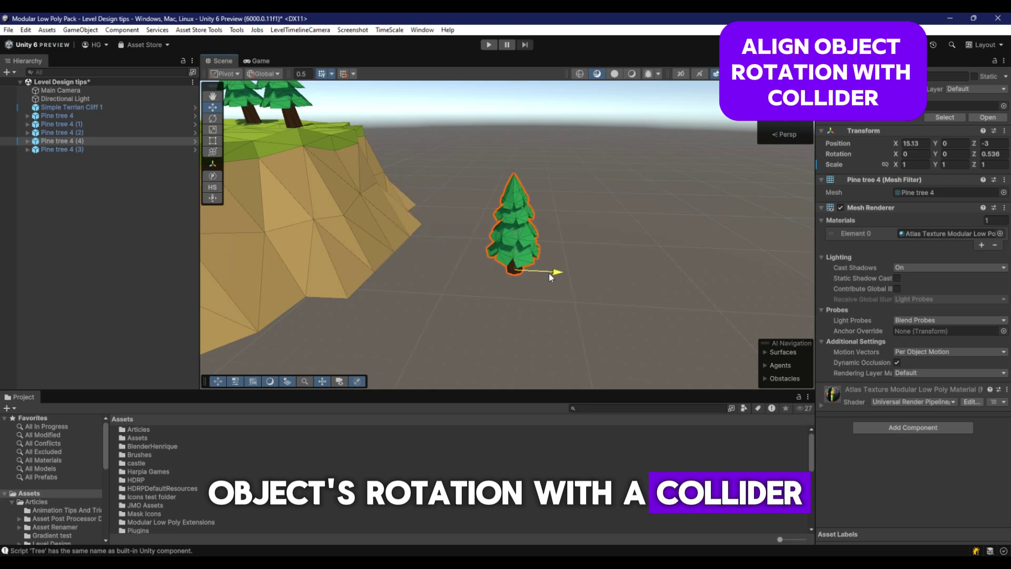
{"action": "key", "text": "ctrl+d"}
{"action": "left_click_drag", "start_coordinate": [549, 273], "coordinate": [413, 256]}
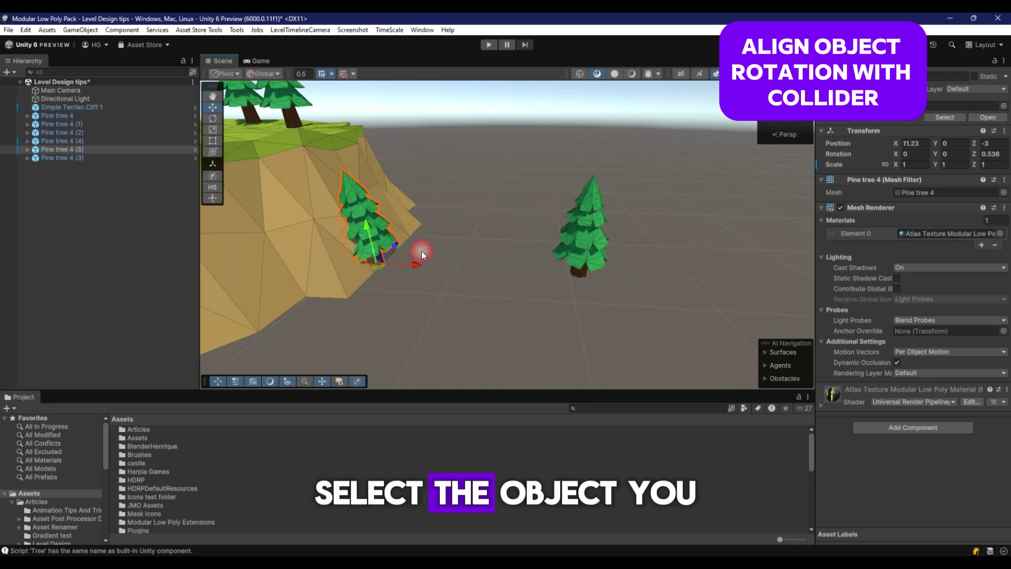
{"action": "left_click_drag", "start_coordinate": [369, 230], "coordinate": [356, 168]}
Snap the copied pine tree's base onto the cliff's steep side using collider surface snapping
{"action": "key", "text": "w"}
{"action": "right_click_drag", "start_coordinate": [369, 184], "coordinate": [453, 209]}
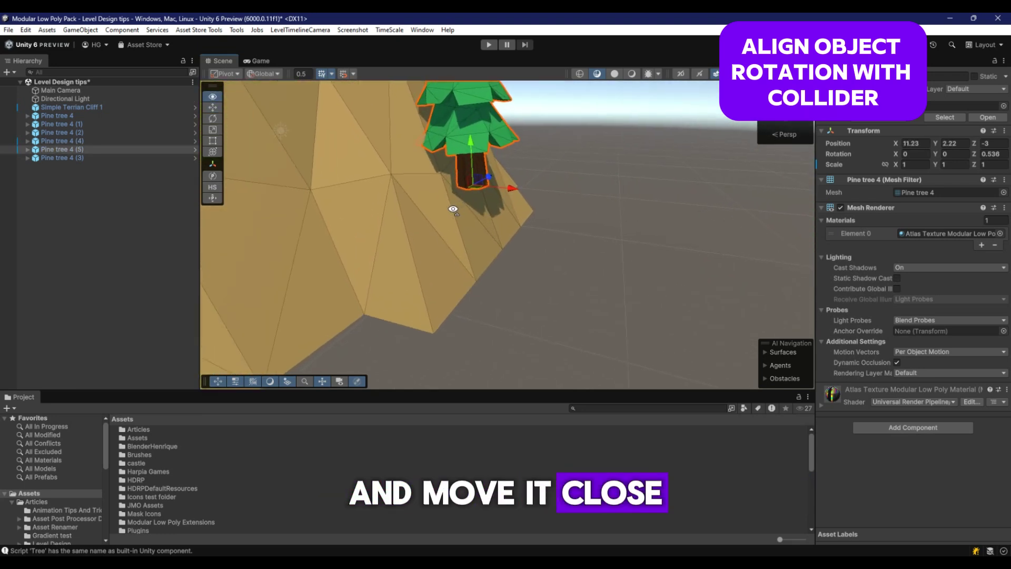
{"action": "left_click_drag", "start_coordinate": [453, 210], "coordinate": [396, 192], "text": "alt"}
{"action": "left_click_drag", "start_coordinate": [507, 197], "coordinate": [480, 205], "text": "ctrl+shift"}
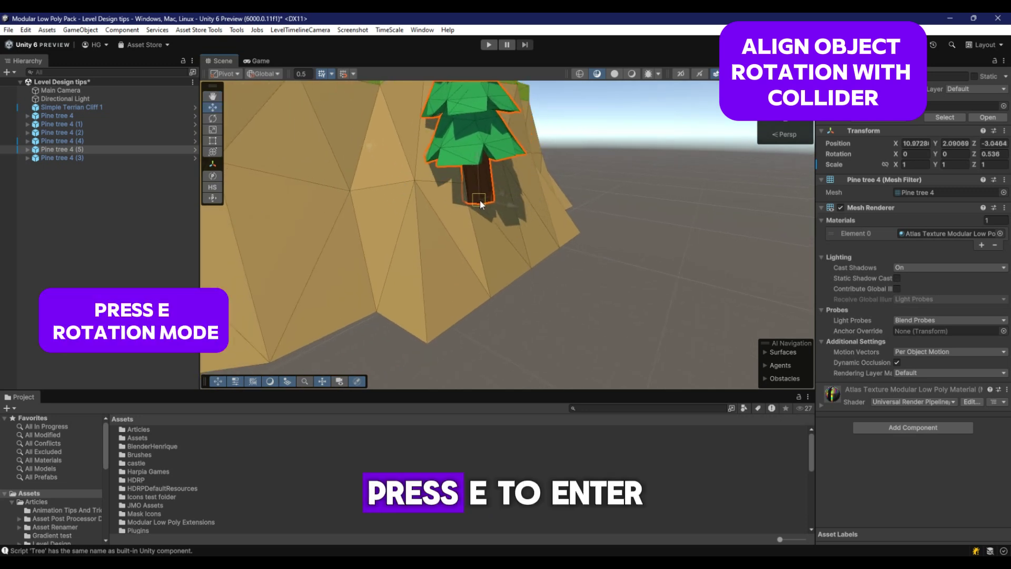
Rotate the copied pine tree with surface alignment so it sticks outward from the cliff face, and deselect it
{"action": "key", "text": "e"}
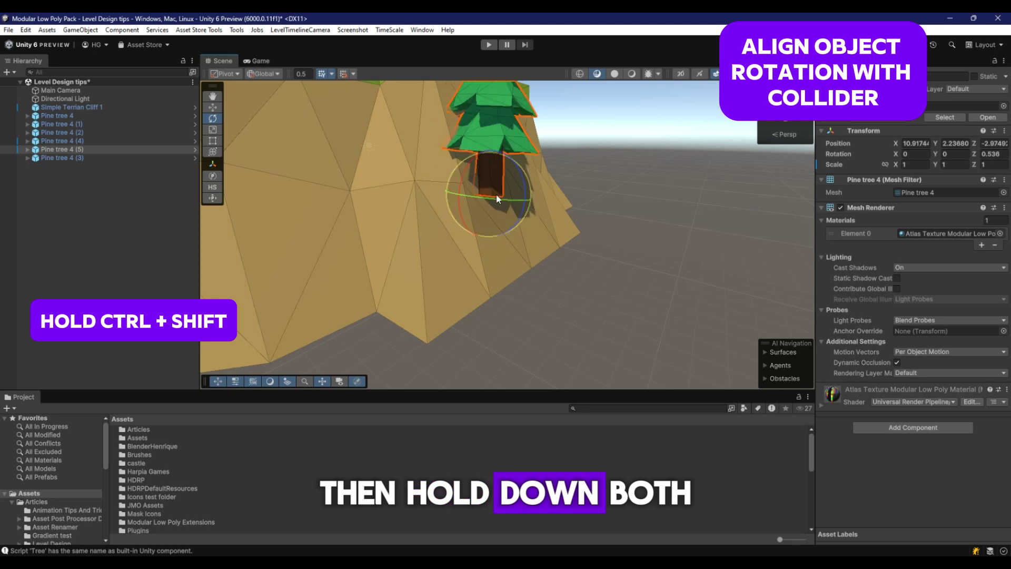
{"action": "left_click_drag", "start_coordinate": [496, 196], "coordinate": [569, 218], "text": "ctrl+shift"}
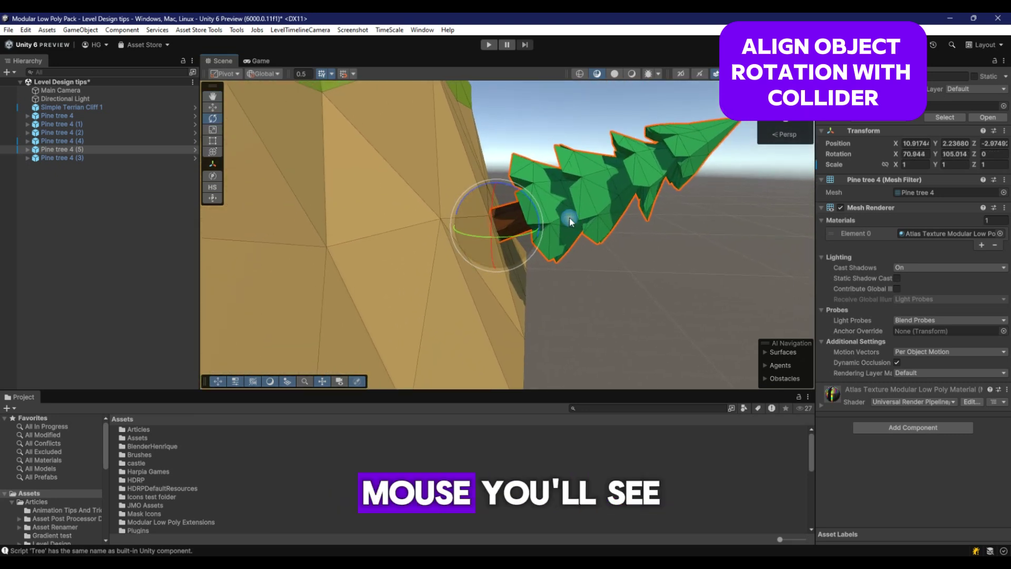
{"action": "left_click_drag", "start_coordinate": [514, 193], "coordinate": [497, 224], "text": "ctrl+shift"}
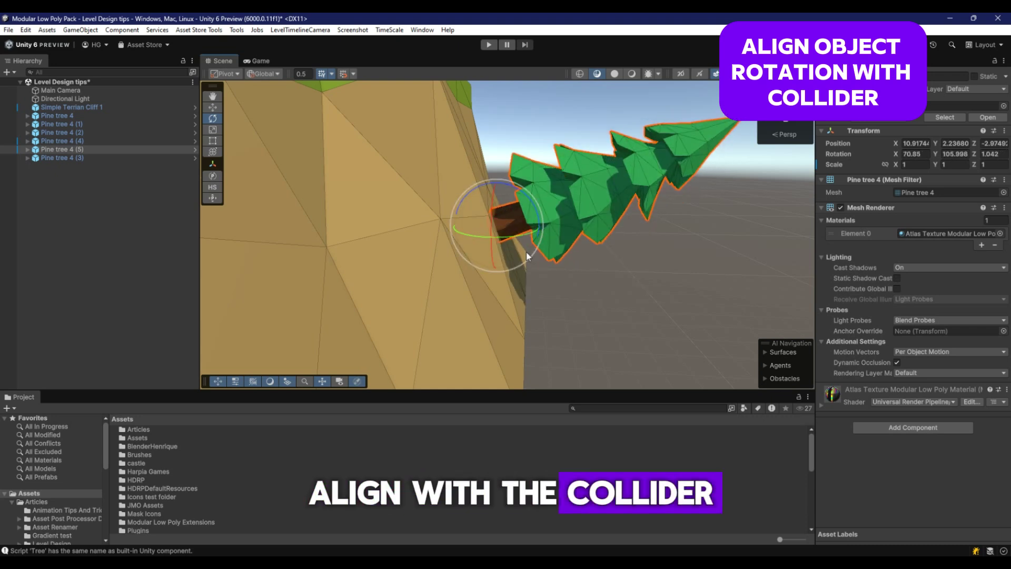
{"action": "right_click_drag", "start_coordinate": [567, 223], "coordinate": [557, 254]}
{"action": "left_click", "coordinate": [558, 289]}
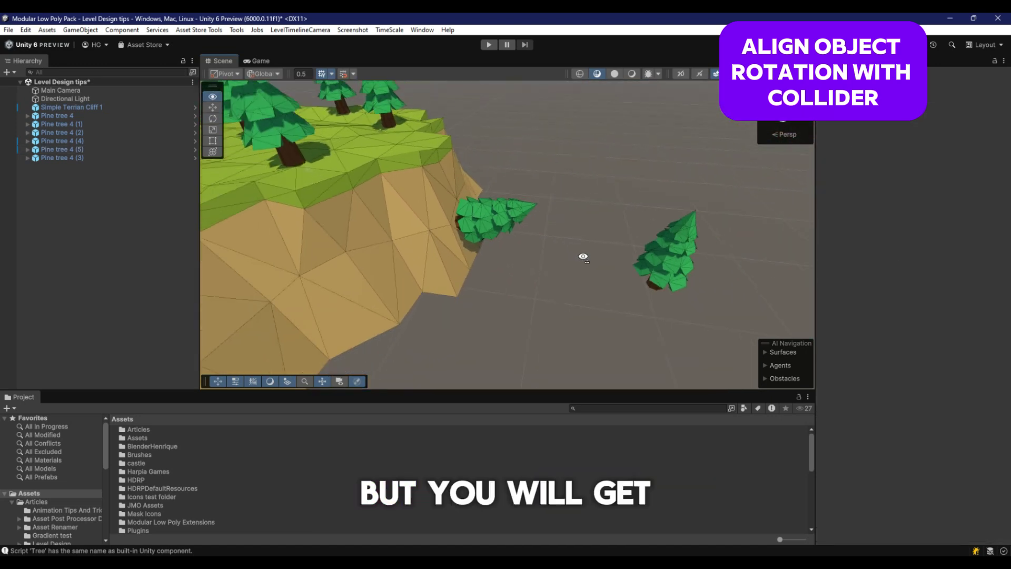
{"action": "left_click_drag", "start_coordinate": [627, 247], "coordinate": [364, 276], "text": "alt"}
{"action": "left_click", "coordinate": [600, 266]}
{"action": "right_click_drag", "start_coordinate": [363, 276], "coordinate": [383, 248]}
{"action": "key", "text": "w"}
{"action": "left_click_drag", "start_coordinate": [383, 249], "coordinate": [521, 285], "text": "alt"}
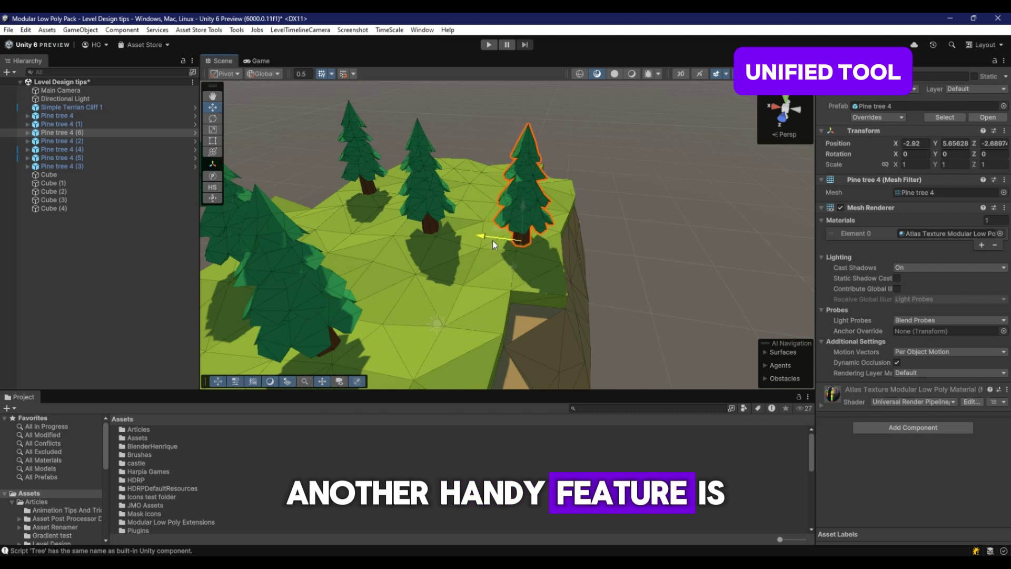
Use the combined Transform tool to scale the selected pine tree uniformly to about 0.88 and rotate it about 9.8° on X
{"action": "mouse_move", "coordinate": [492, 240]}
{"action": "left_mouse_down", "text": "alt"}
{"action": "mouse_move", "coordinate": [534, 241]}
{"action": "mouse_move", "coordinate": [491, 230]}
{"action": "mouse_move", "coordinate": [490, 248]}
{"action": "left_mouse_up", "text": "alt"}
{"action": "key", "text": "y"}
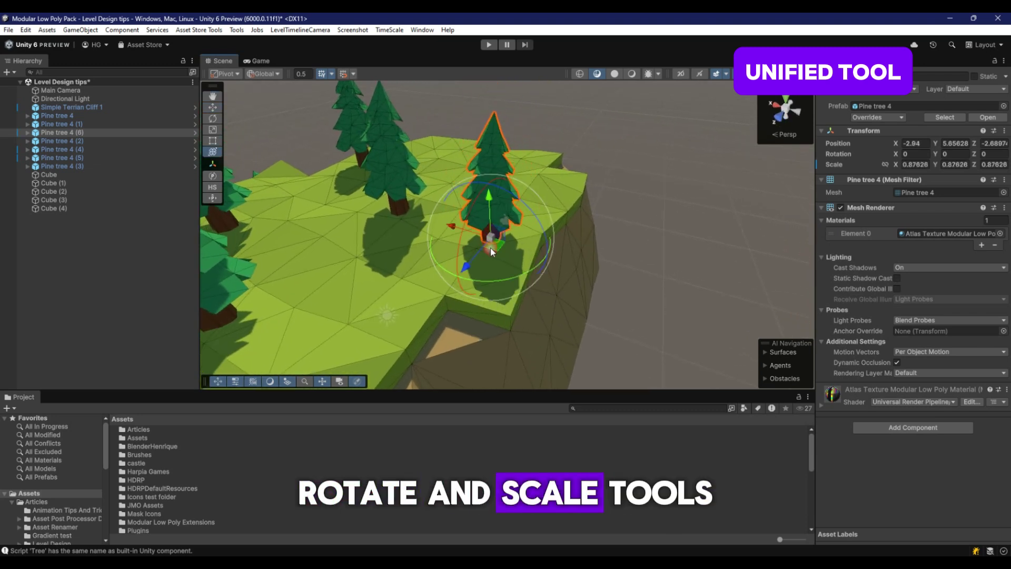
{"action": "left_click_drag", "start_coordinate": [487, 194], "coordinate": [454, 226]}
{"action": "left_click_drag", "start_coordinate": [536, 260], "coordinate": [473, 254], "text": "alt"}
{"action": "key", "text": "w"}
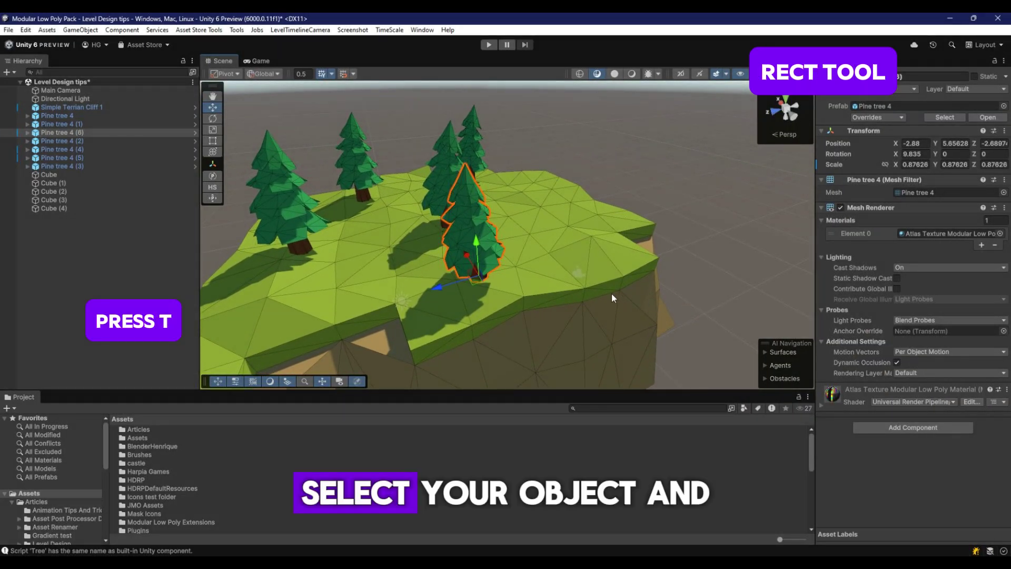
Resize the selected pine tree from the side with the Rect tool to scale about 1.21 on Y and 1.63 on Z
{"action": "key", "text": "t"}
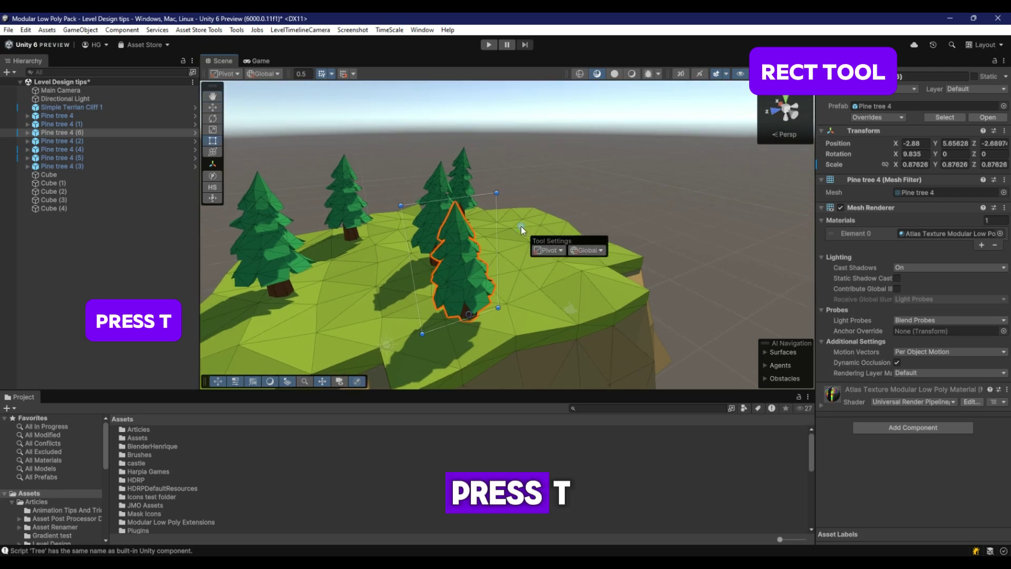
{"action": "left_click_drag", "start_coordinate": [497, 193], "coordinate": [590, 236]}
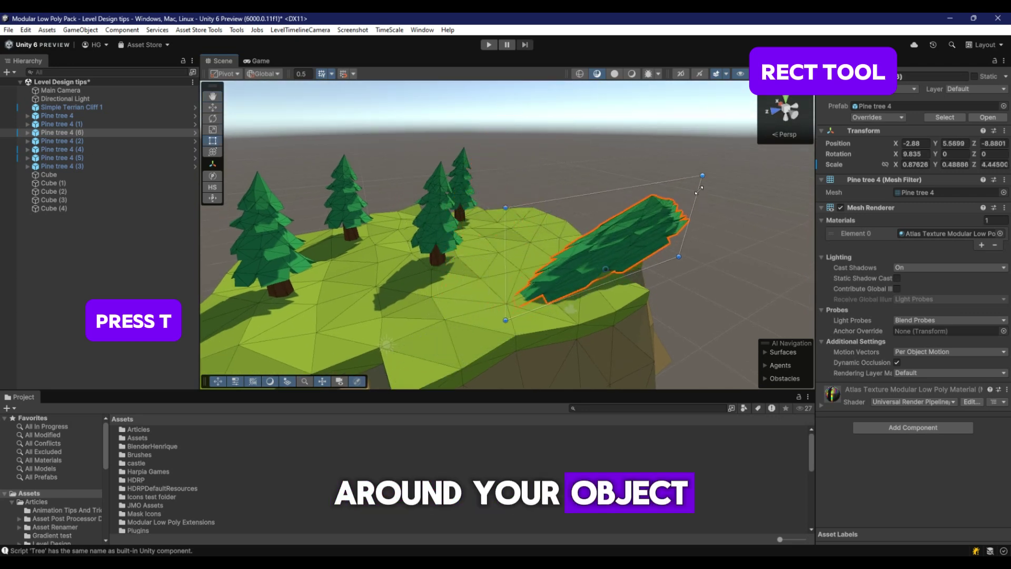
{"action": "left_click_drag", "start_coordinate": [699, 190], "coordinate": [563, 117]}
Resize the pine tree from a different viewing angle with the Rect tool to scale about 1.65 on X and 1.02 on Y
{"action": "right_click_drag", "start_coordinate": [469, 247], "coordinate": [640, 277]}
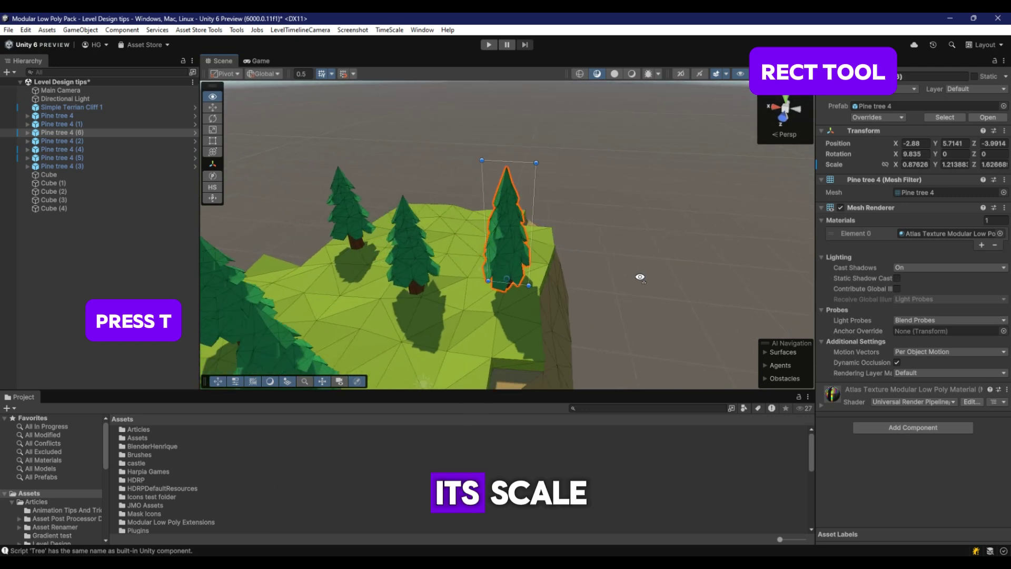
{"action": "left_click_drag", "start_coordinate": [640, 277], "coordinate": [666, 280], "text": "alt"}
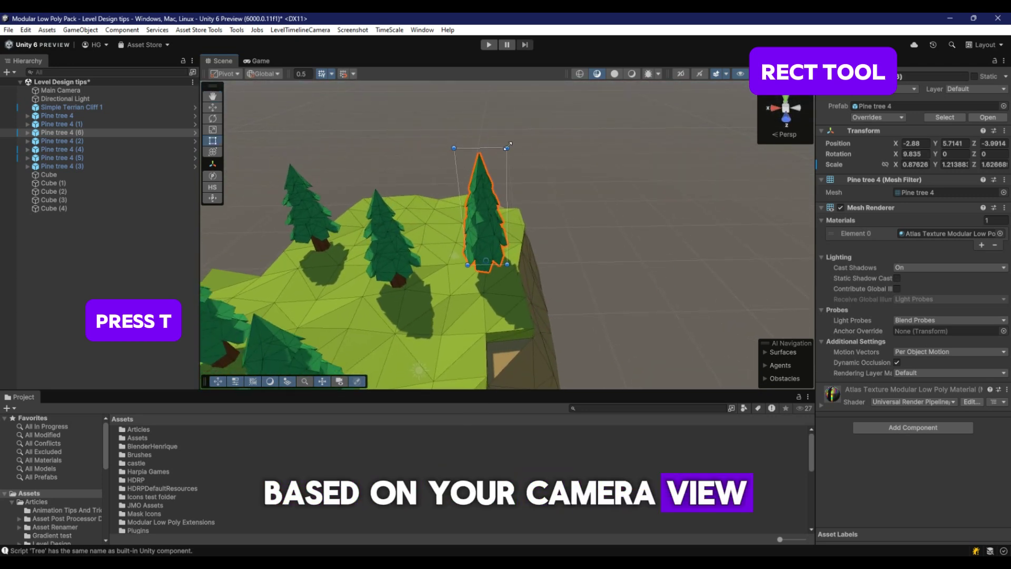
{"action": "left_click_drag", "start_coordinate": [507, 147], "coordinate": [548, 169]}
{"action": "left_click_drag", "start_coordinate": [448, 232], "coordinate": [513, 243], "text": "alt"}
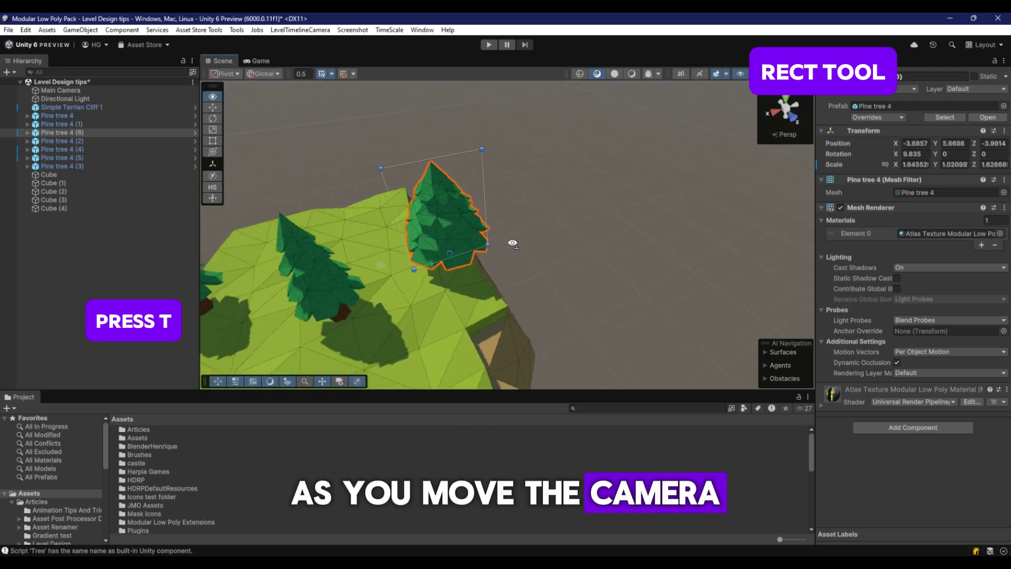
Resize the pine tree at the cliff edge with the Rect tool once more, working from another camera angle
{"action": "right_click_drag", "start_coordinate": [513, 243], "coordinate": [670, 242]}
{"action": "left_click_drag", "start_coordinate": [458, 165], "coordinate": [463, 144]}
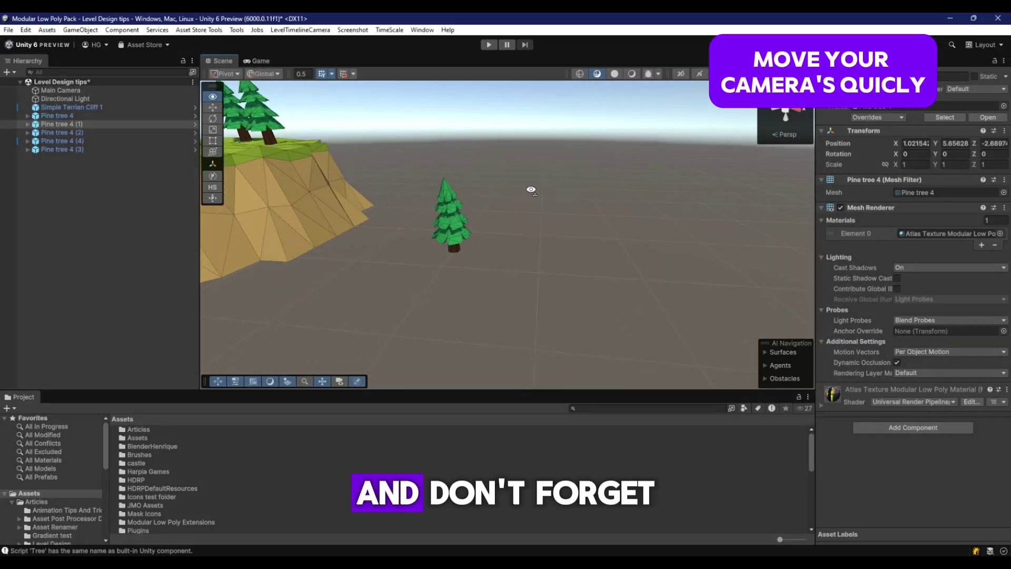
Select the lone pine tree beside the cliff and focus the Scene view on it, and do the same for Pine tree 4 (2)
{"action": "right_click_drag", "start_coordinate": [531, 190], "coordinate": [522, 181]}
{"action": "left_click", "coordinate": [463, 243]}
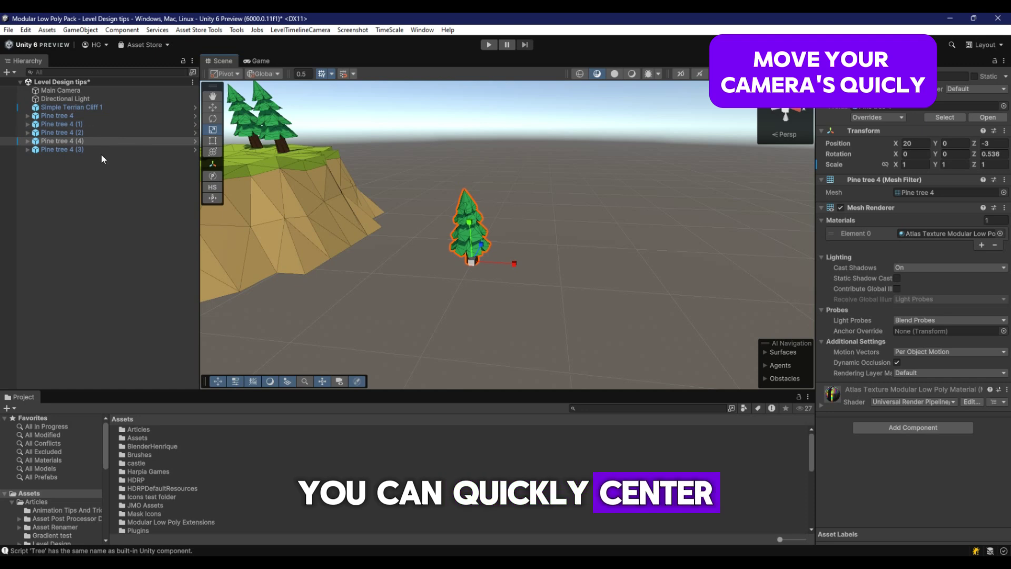
{"action": "key", "text": "f"}
{"action": "left_click", "coordinate": [103, 134]}
{"action": "key", "text": "f"}
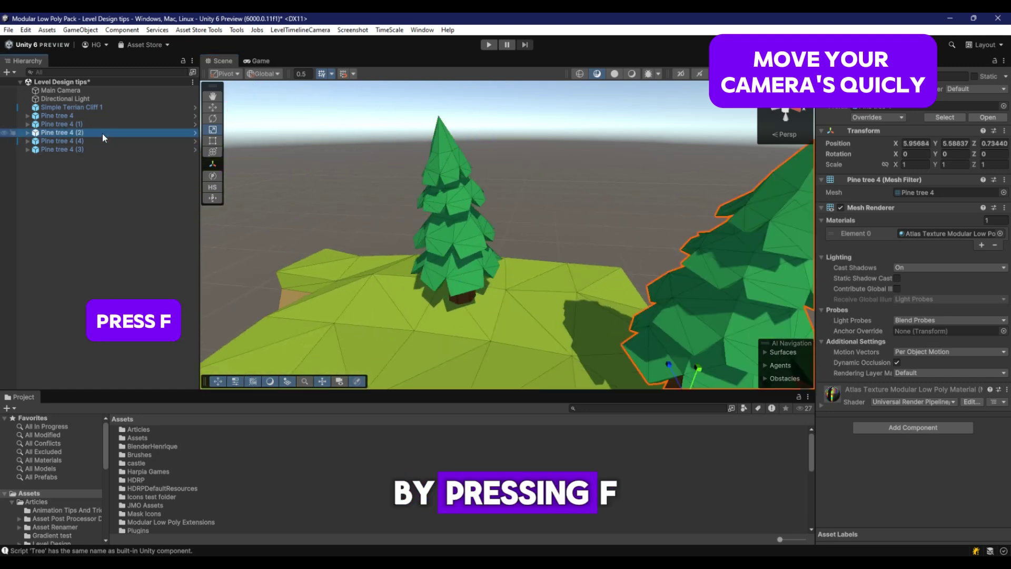
Focus the Scene view on Pine tree 4 on the cliff top and return the focus to Pine tree 4 (4)
{"action": "left_click", "coordinate": [100, 124]}
{"action": "key", "text": "f"}
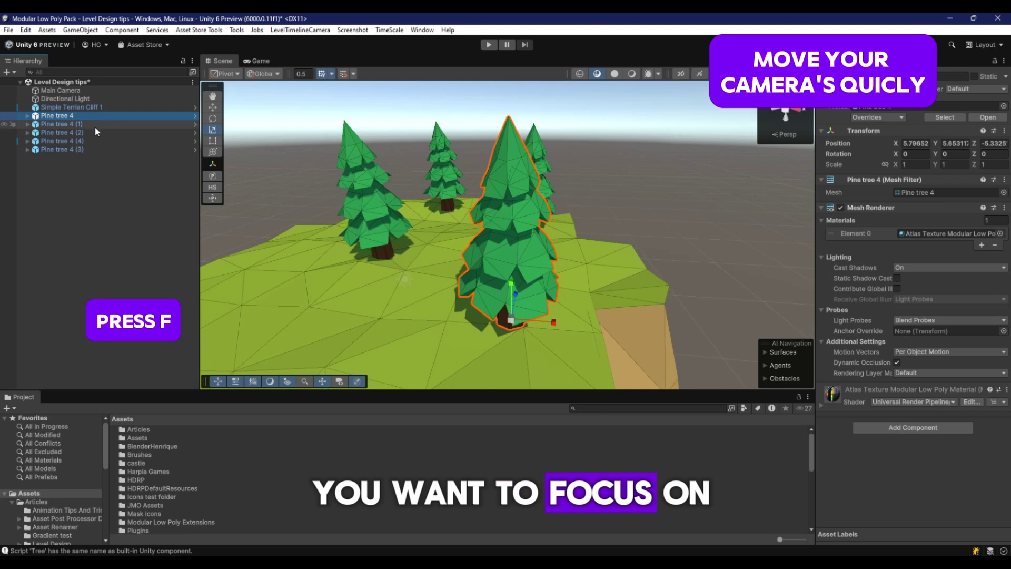
{"action": "left_click", "coordinate": [89, 140]}
{"action": "key", "text": "f"}
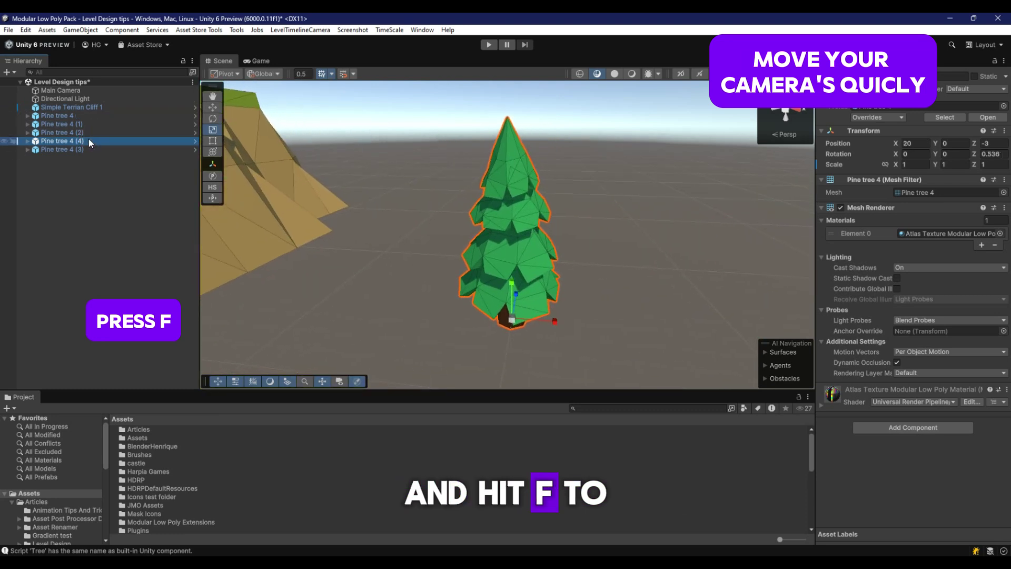
{"action": "scroll", "coordinate": [437, 234], "scroll_direction": "down", "scroll_amount": 5}
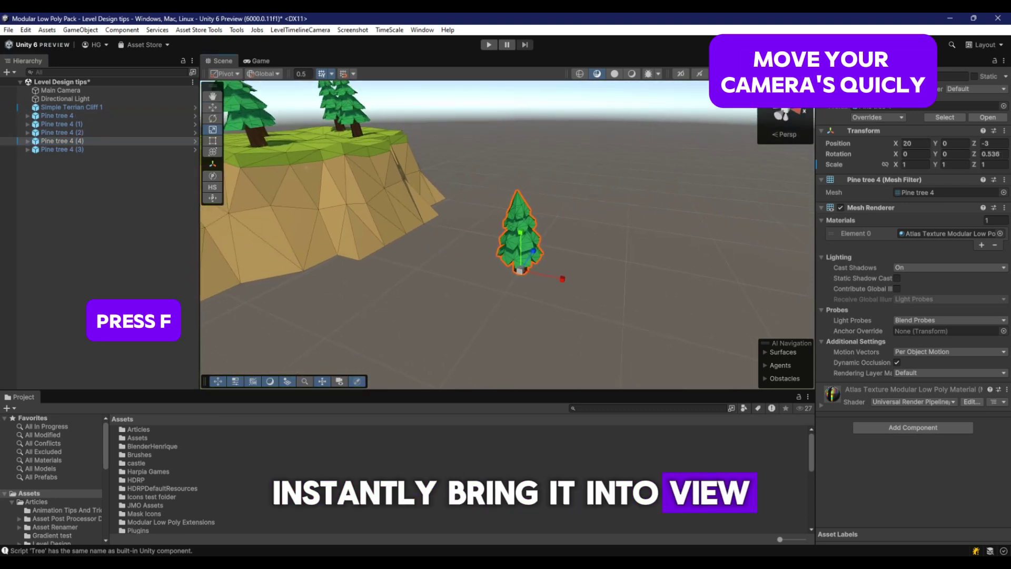